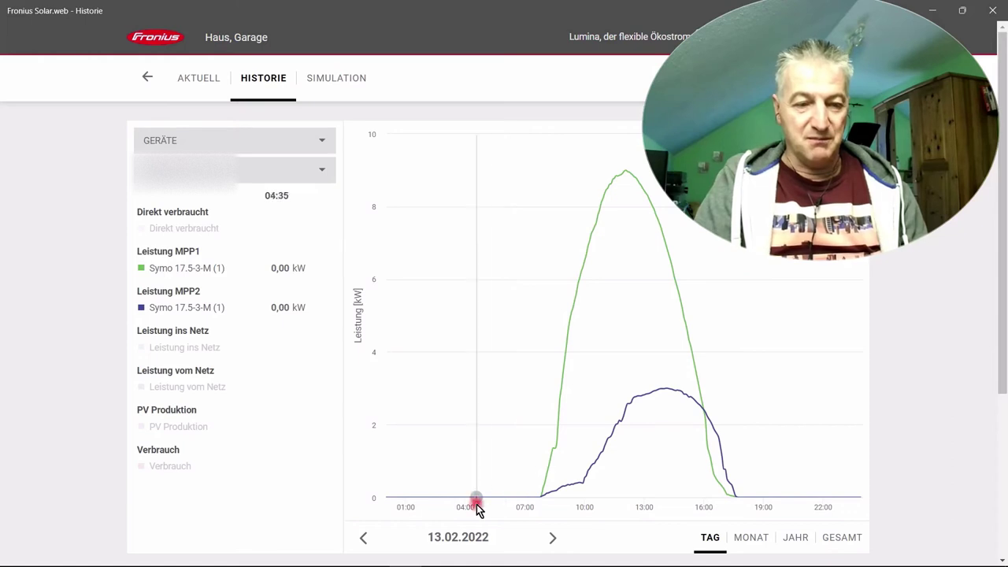
Show the daily MPP1 and MPP2 power history for 31.01.2022.
left_click(460, 537)
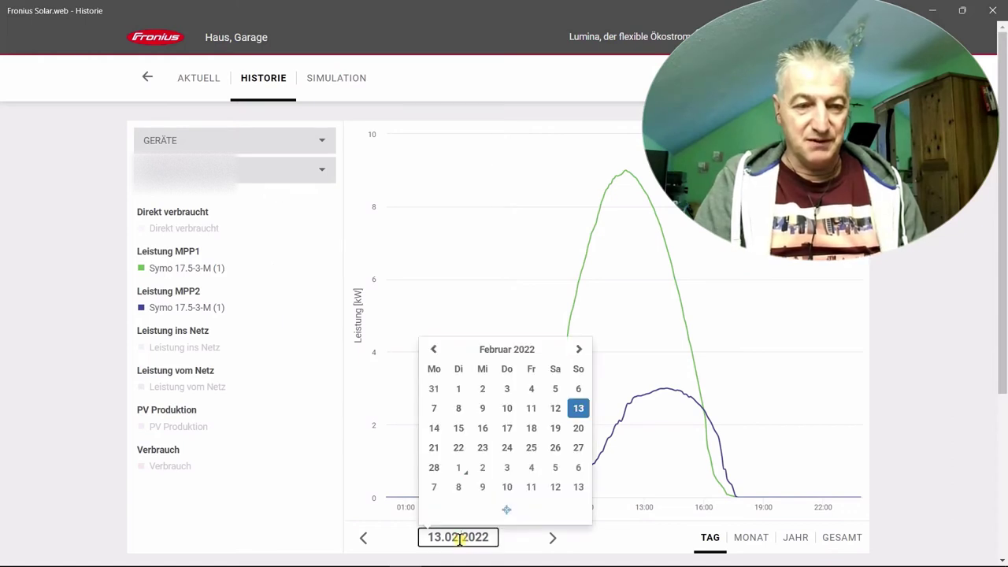
left_click(433, 349)
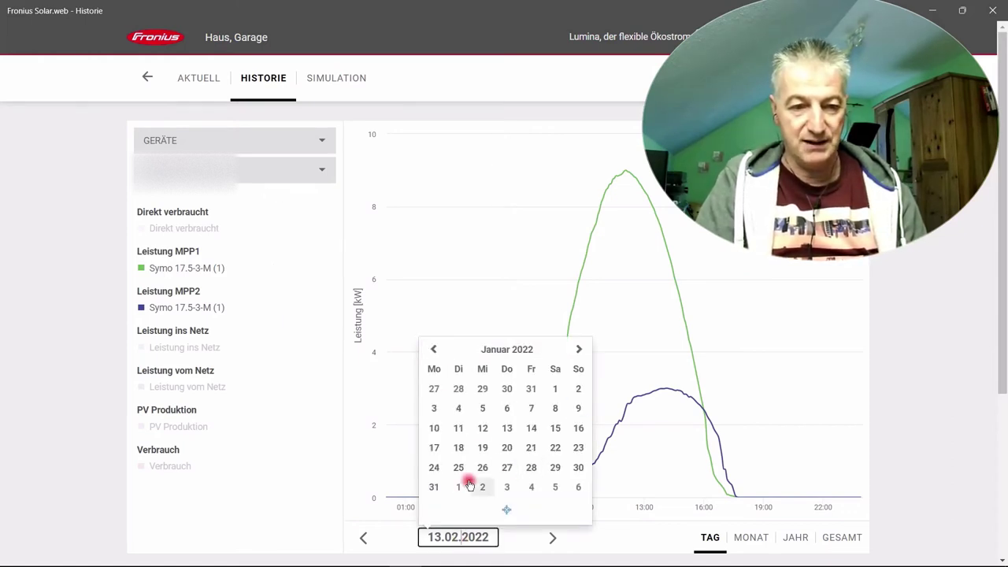
left_click(433, 488)
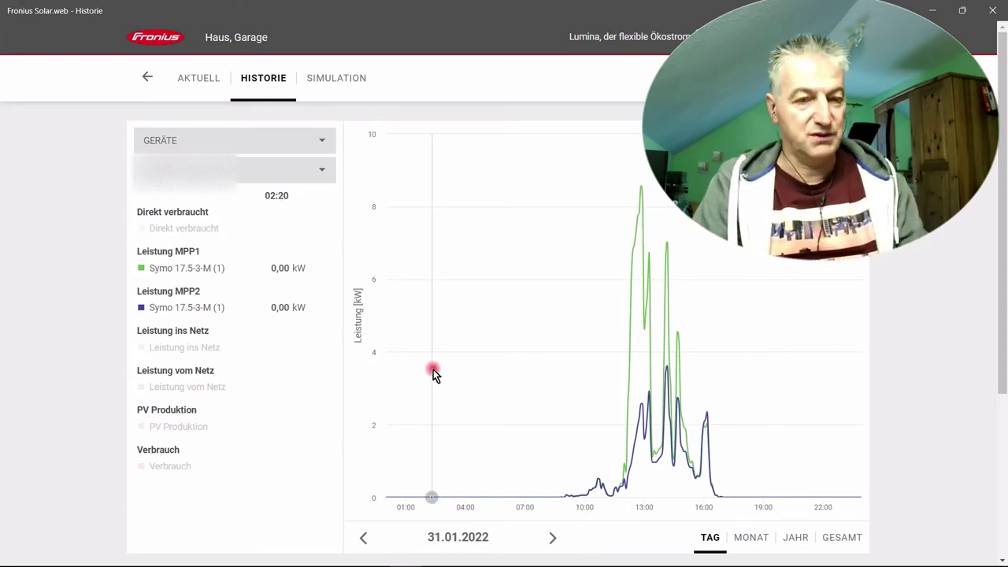
Switch to the AuswertungPV2022 spreadsheet in Google Sheets and examine the daily values on the Februar sheet.
key("alt+Tab")
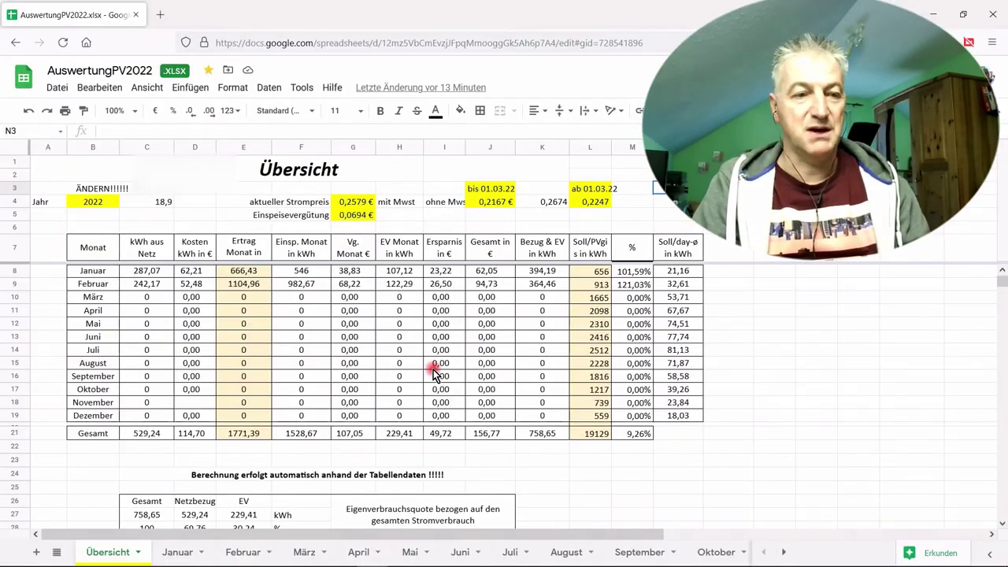
left_click(242, 554)
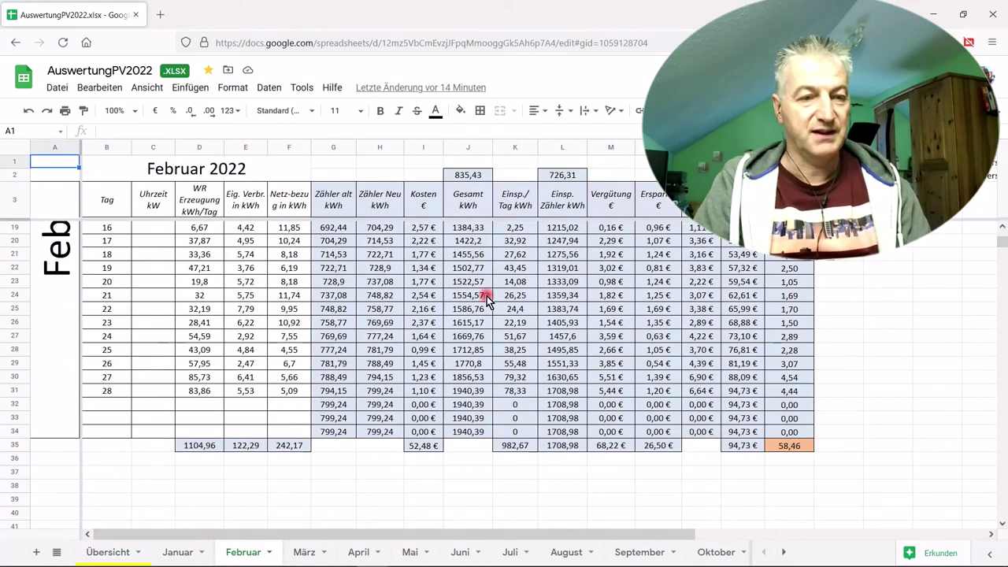
scroll(401, 282, "up", 5)
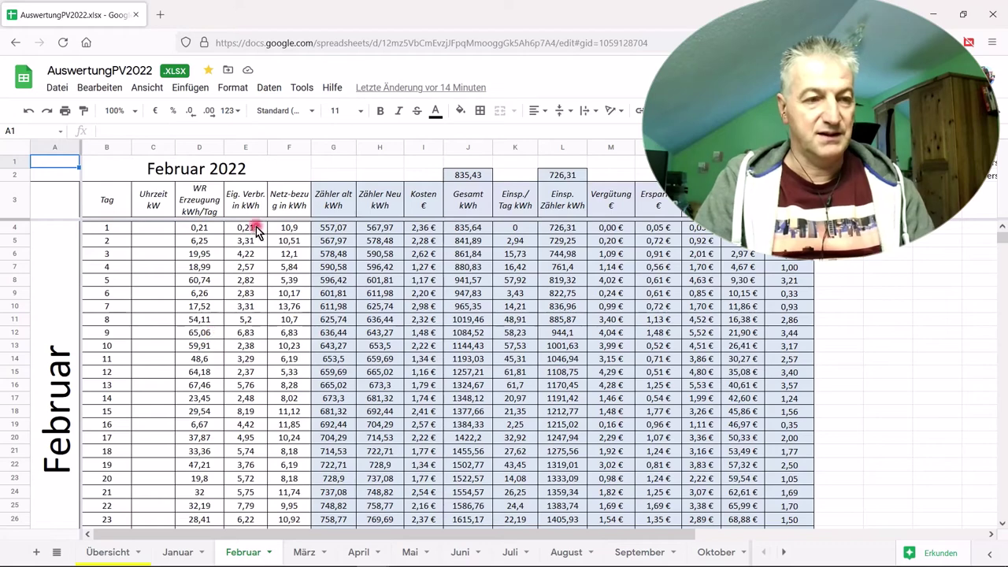
scroll(303, 386, "down", 3)
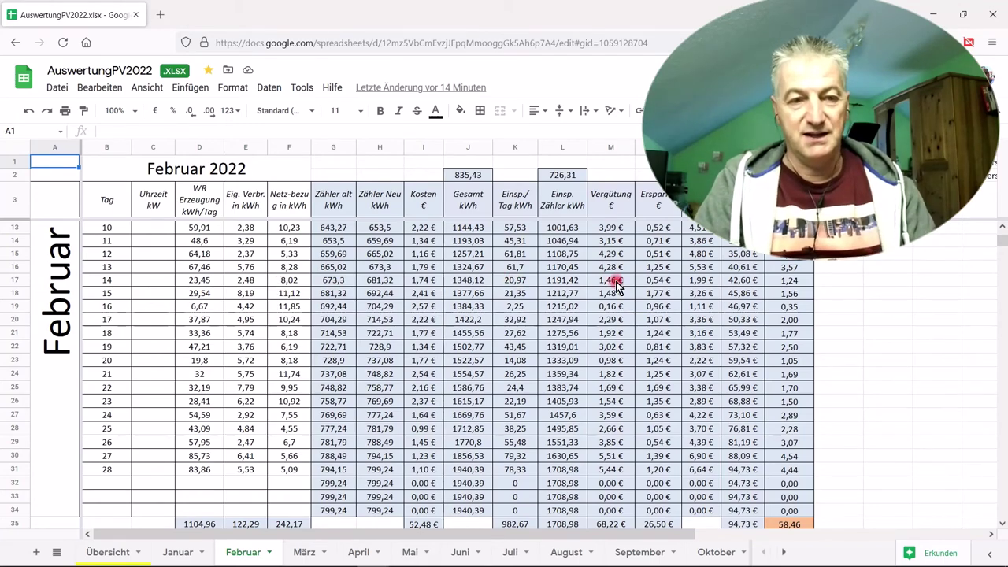
scroll(646, 281, "up", 3)
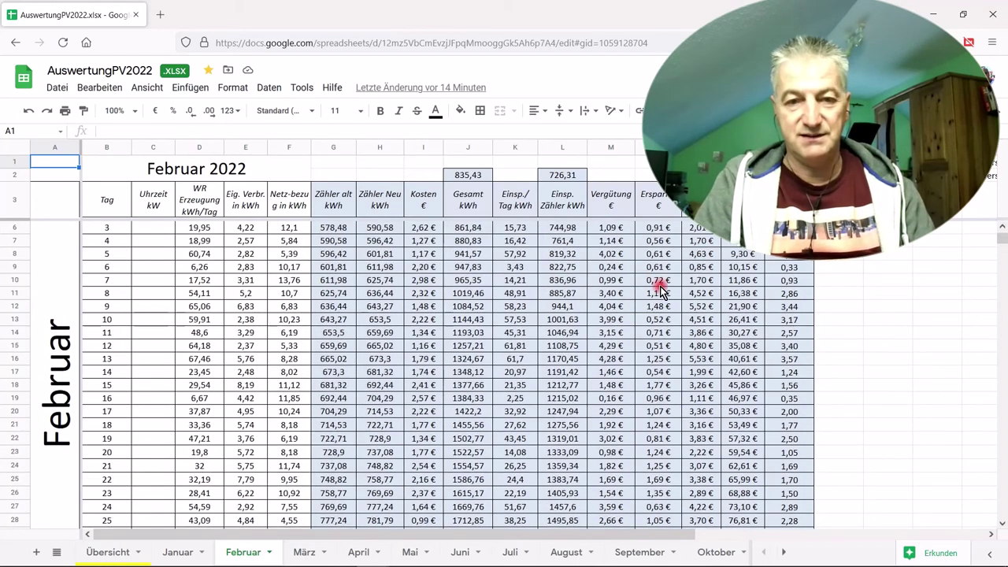
Examine the kW/kWp column on the Februar sheet from day 8 down to the monthly total in Q35.
left_click(787, 293)
left_click_drag(848, 136, 204, 130)
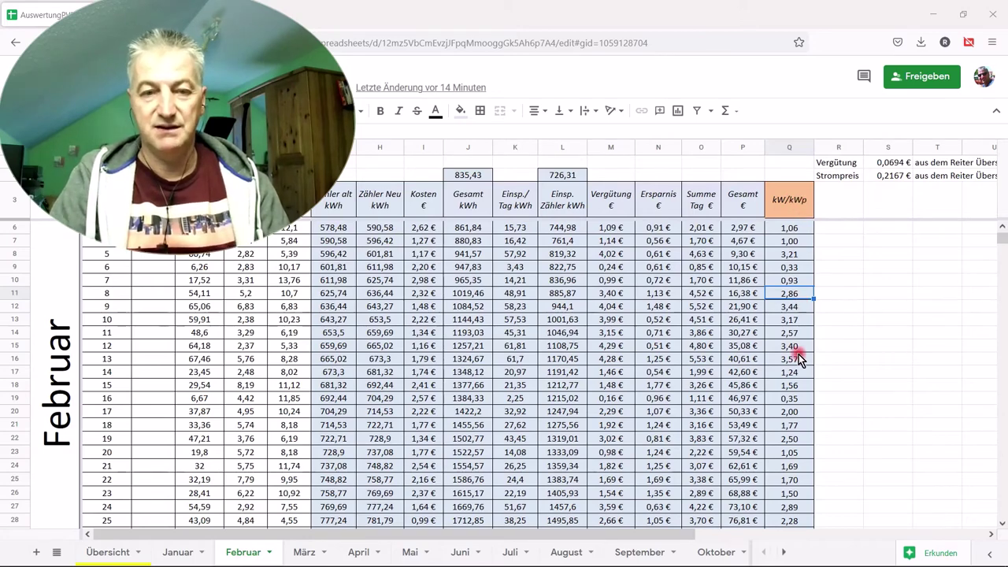
scroll(799, 413, "down", 2)
scroll(799, 413, "down", 2)
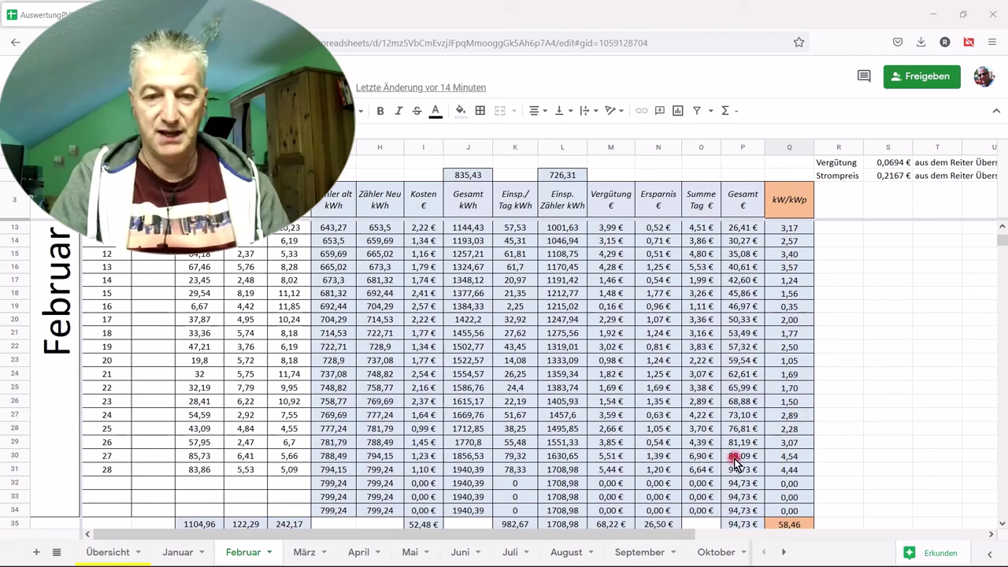
scroll(668, 456, "down", 1)
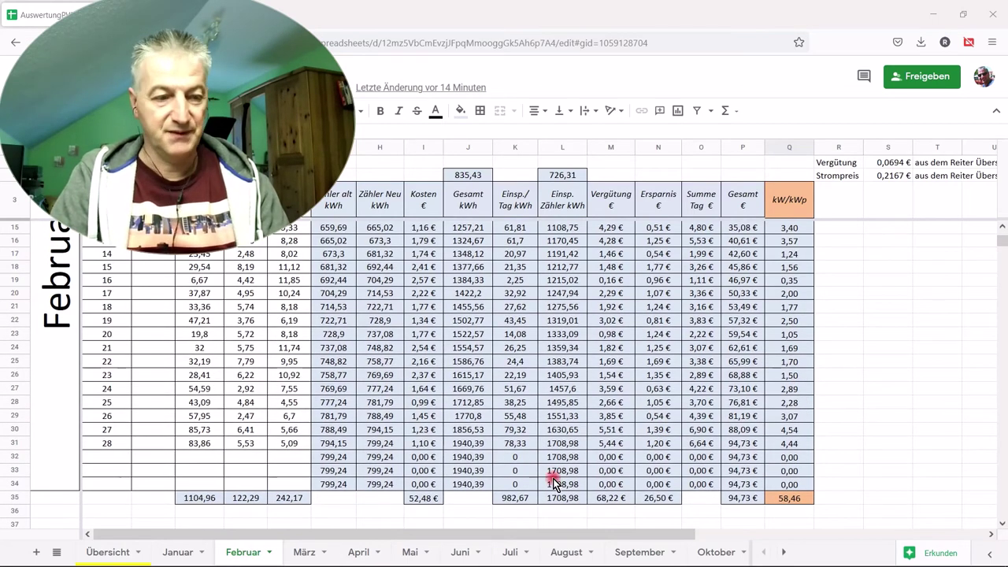
left_click(792, 500)
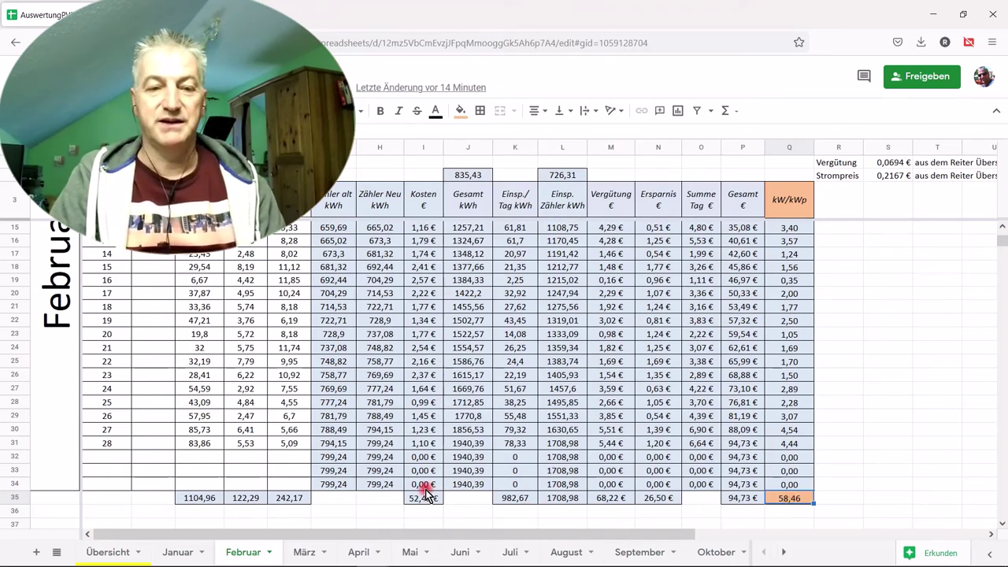
On the Übersicht sheet, check January's percentage and compare February's target, monthly yield and percentage.
left_click(110, 553)
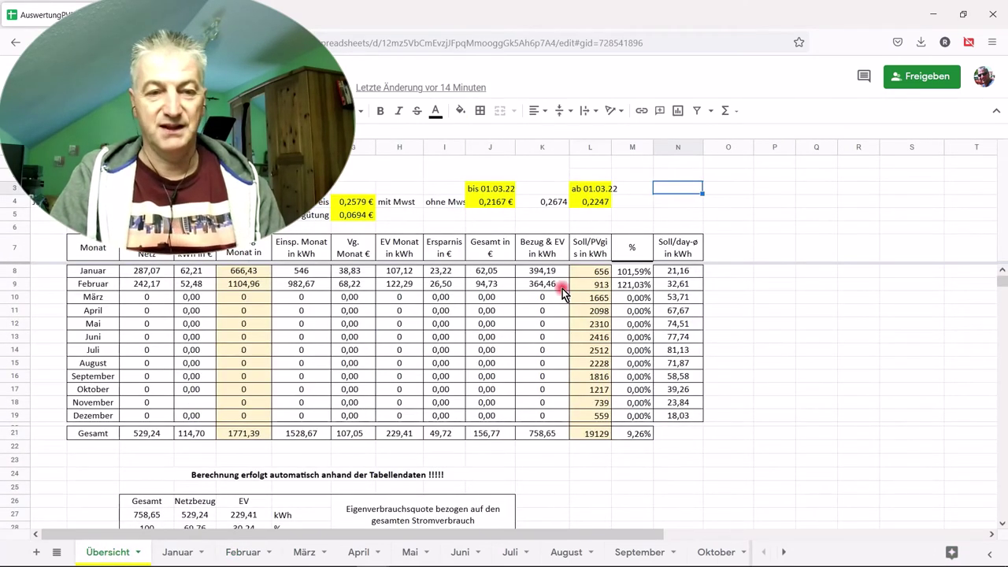
left_click(627, 272)
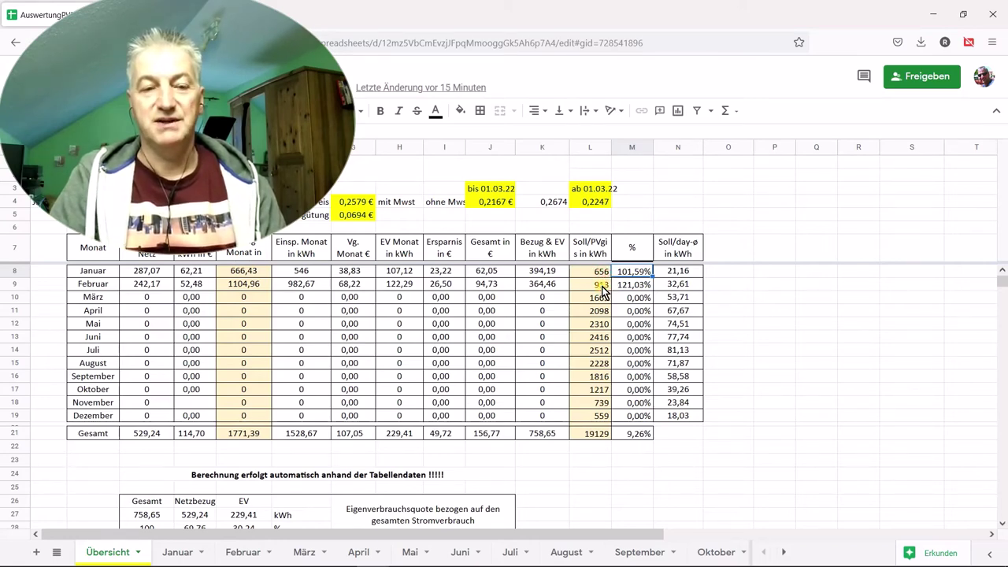
left_click(603, 287)
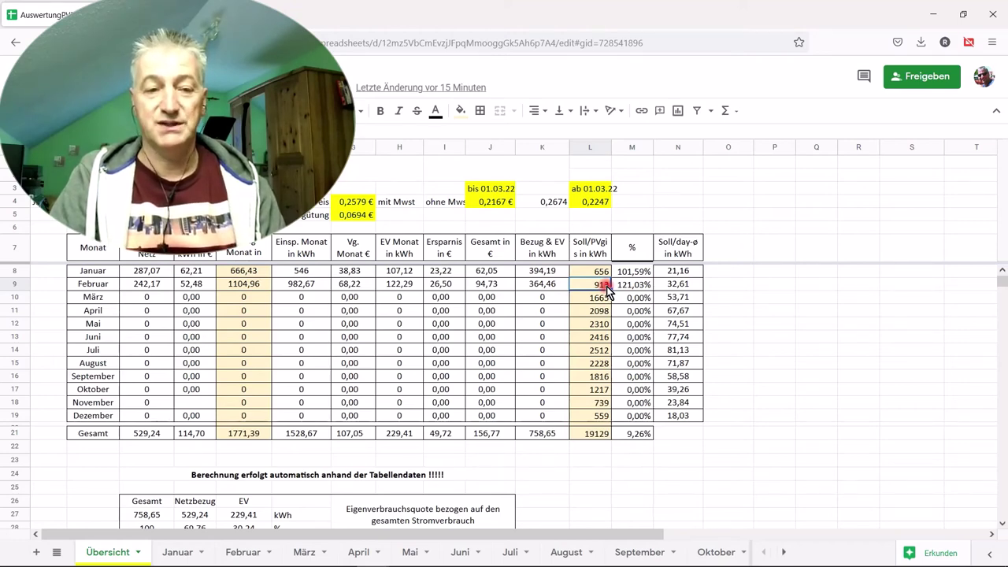
left_click(244, 289)
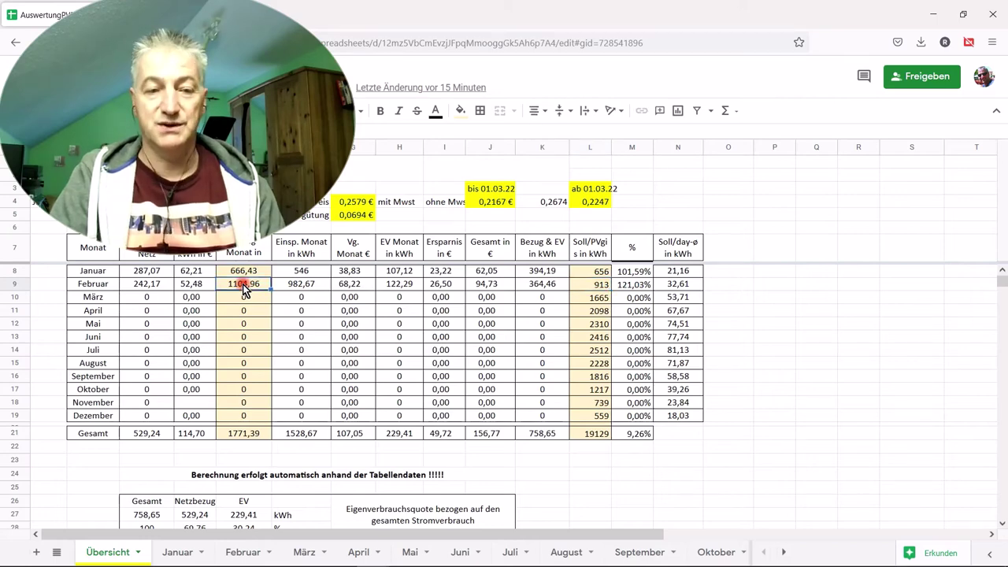
left_click(630, 286)
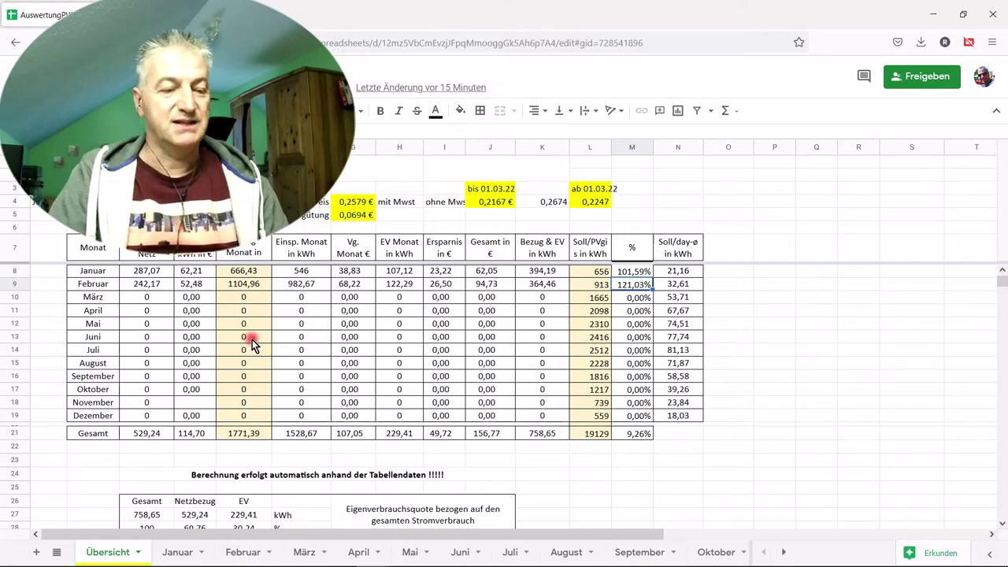
Return to the Februar sheet and look over its daily rows from day 8 onward.
left_click(238, 551)
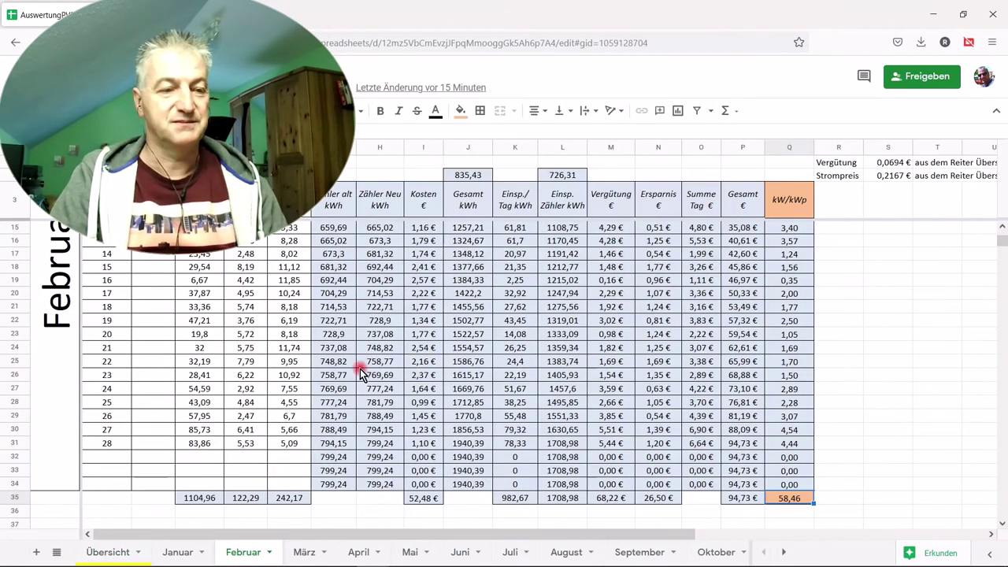
scroll(428, 293, "up", 2)
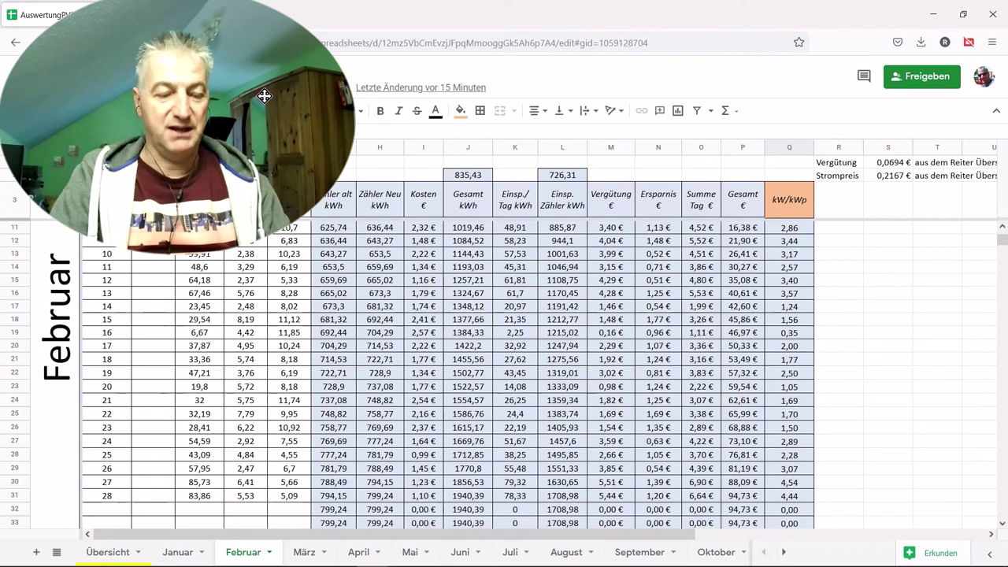
left_click_drag(379, 97, 933, 112)
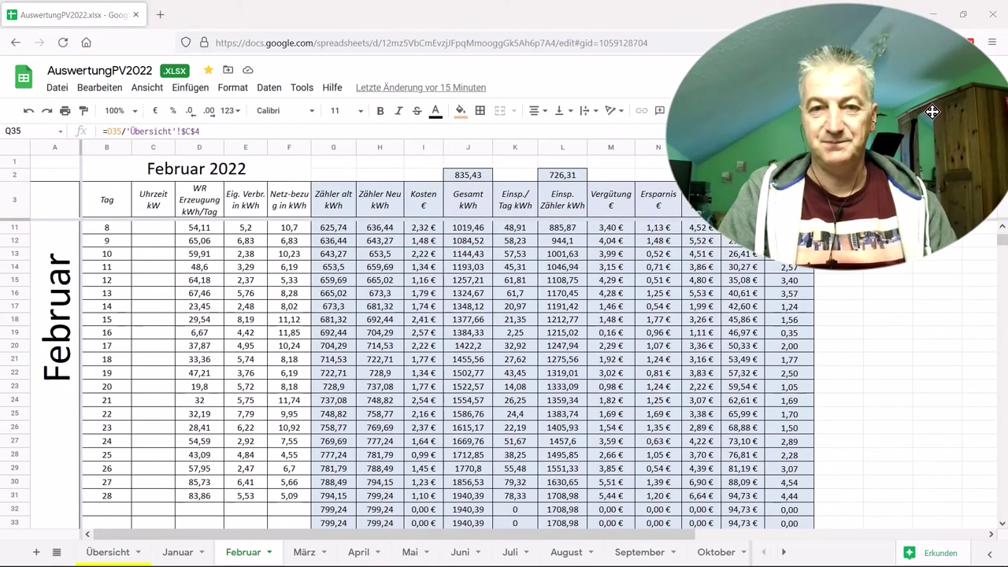
Switch to the Ausgabe 02-22.xlsx workbook in Excel and review the daily February yields, monthly totals and roof-area shares.
left_click(587, 77)
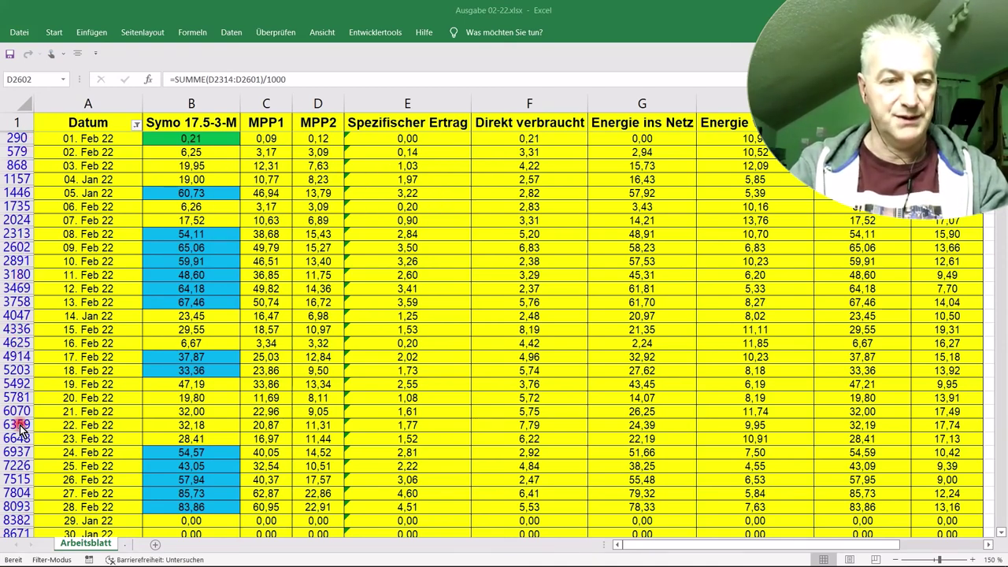
scroll(19, 429, "down", 2)
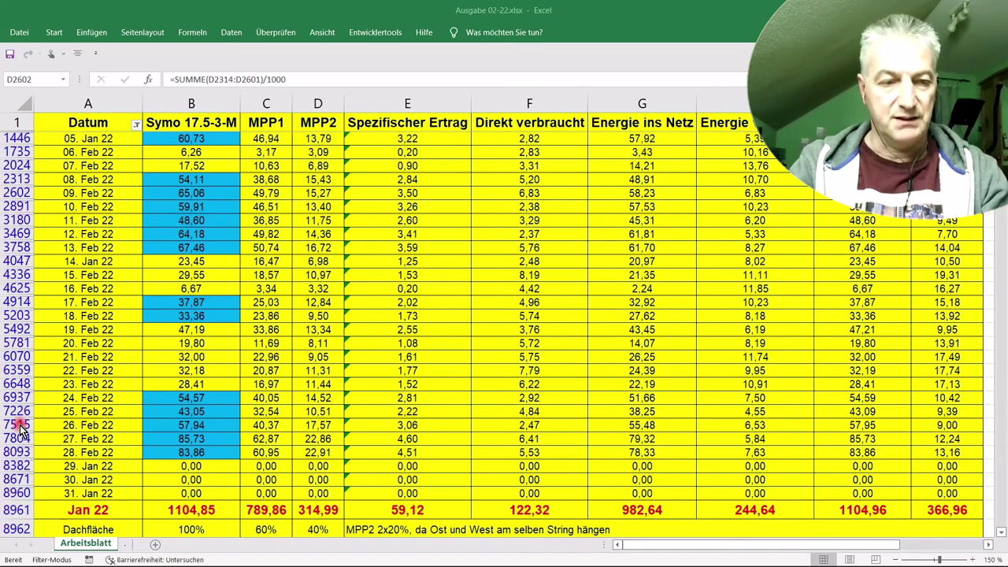
scroll(20, 429, "down", 2)
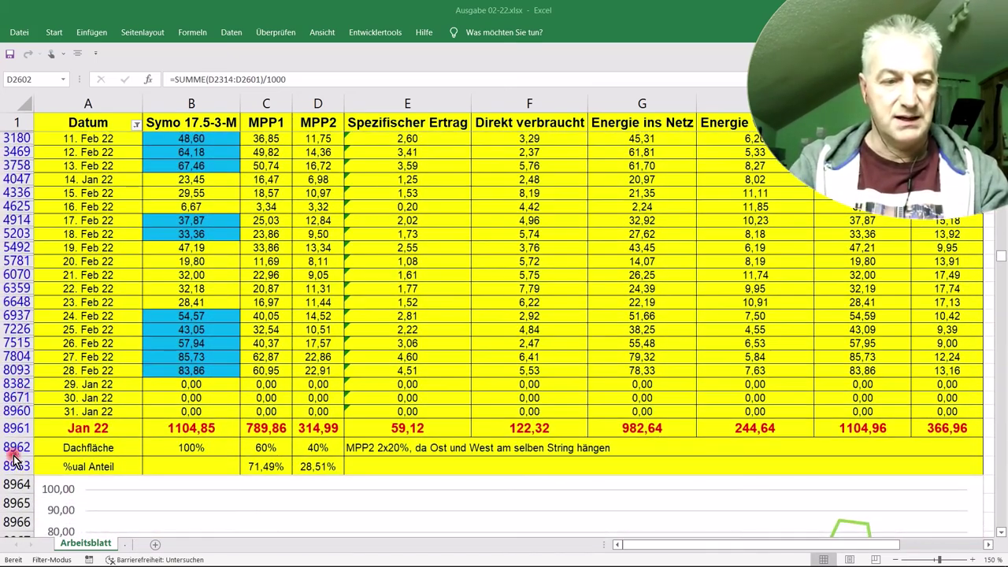
scroll(123, 356, "up", 2)
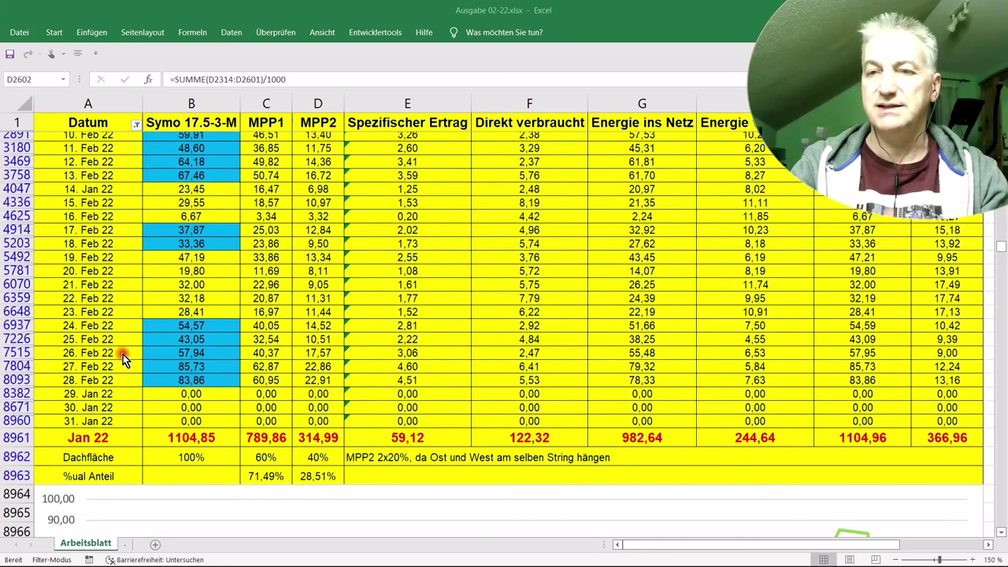
scroll(123, 355, "up", 2)
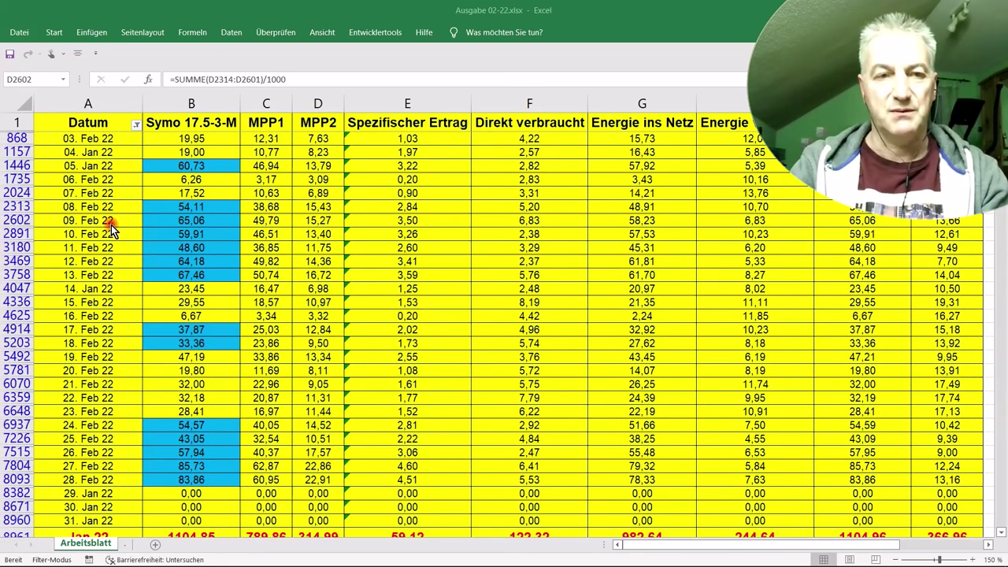
scroll(110, 226, "up", 1)
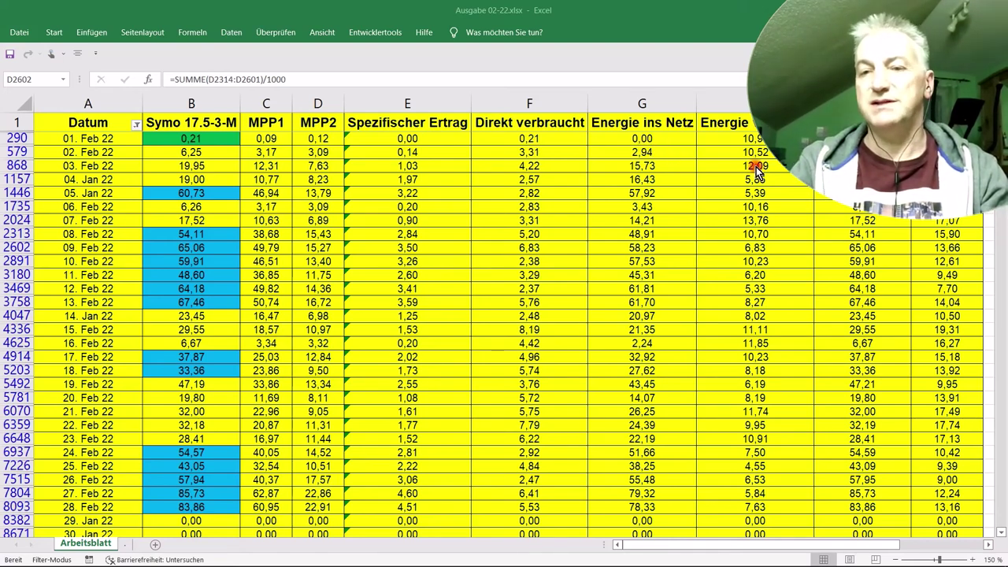
left_click_drag(873, 160, 821, 166)
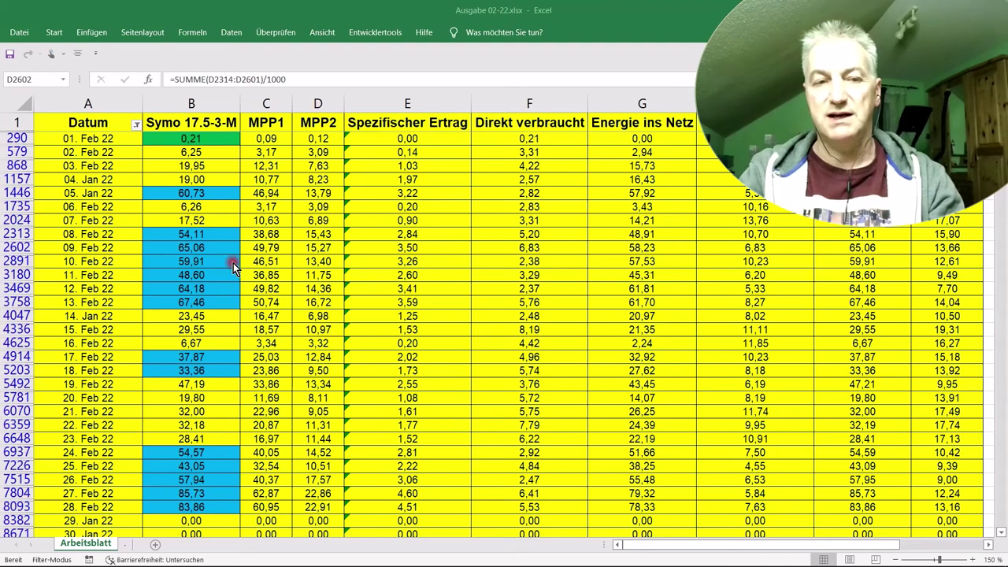
Compare the MPP1 and MPP2 monthly totals with their percentage shares and select the MPP1 roof-area cell C8962.
scroll(299, 413, "down", 1)
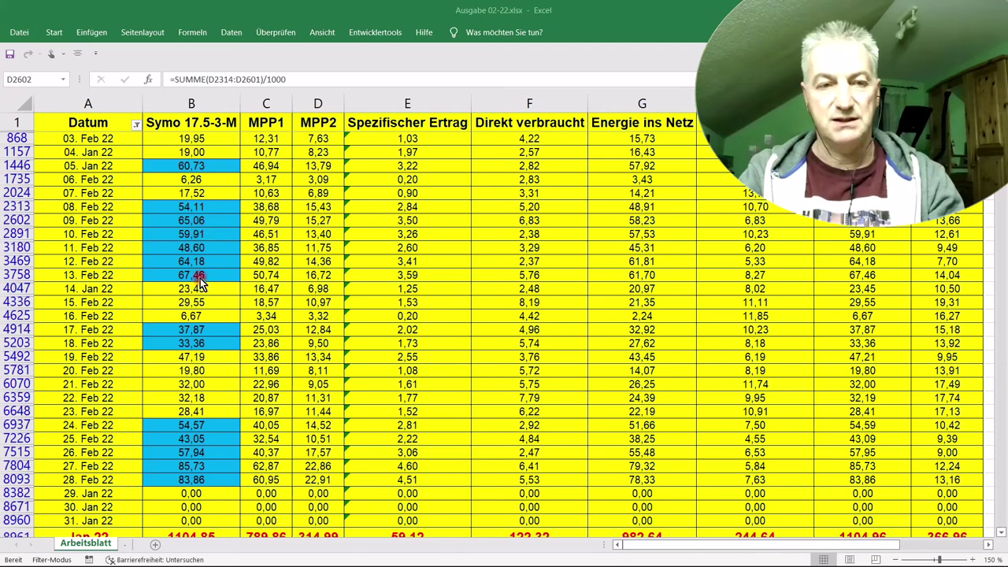
scroll(213, 382, "down", 3)
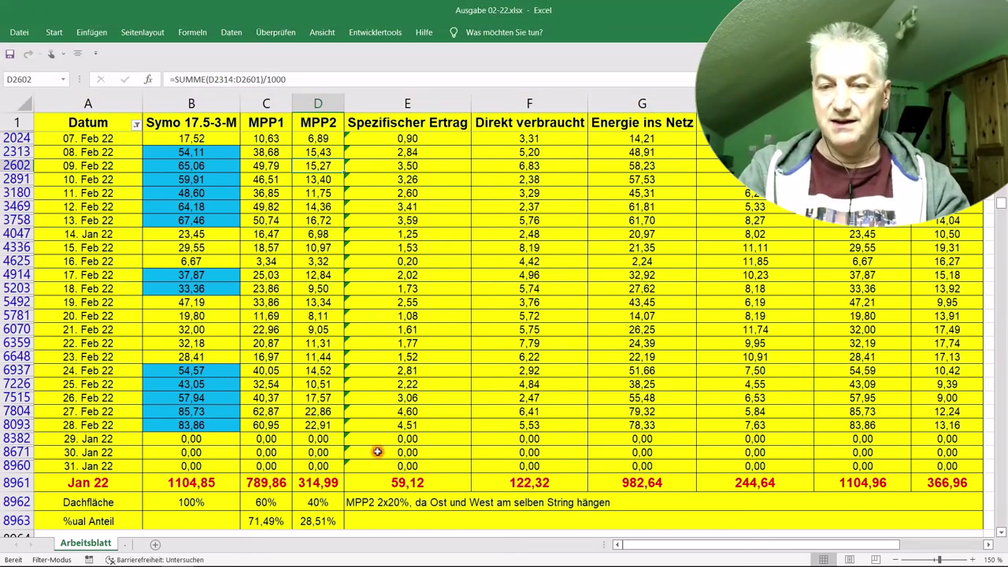
scroll(378, 451, "down", 1)
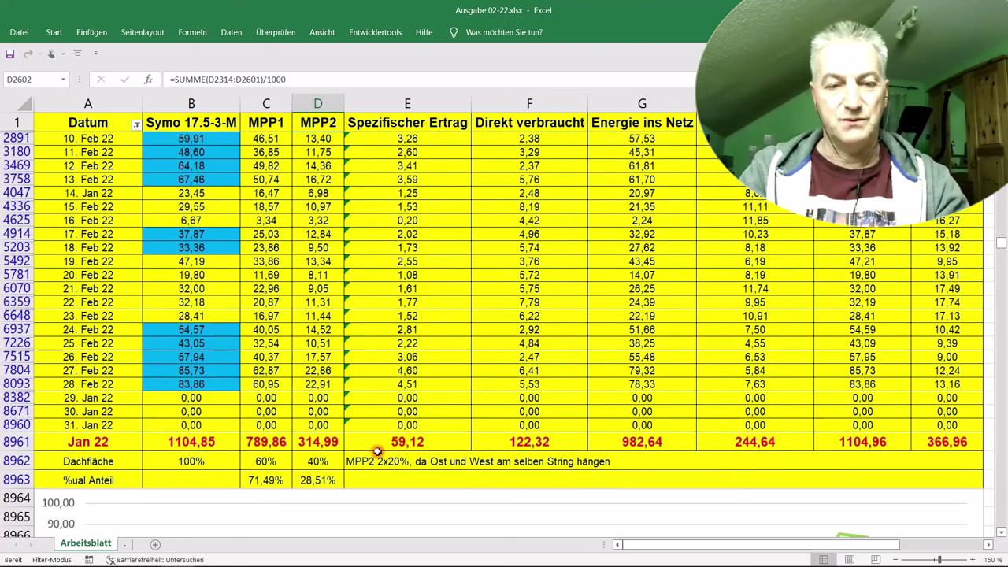
left_click(271, 461)
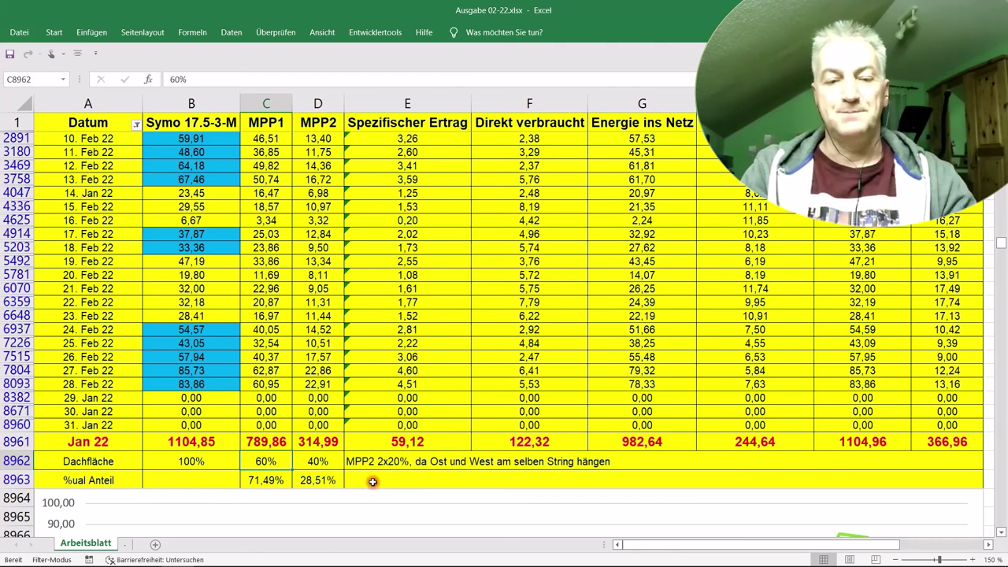
Move the daily production chart down one row to uncover the Vormonat row beneath the percentage shares.
scroll(369, 498, "down", 1)
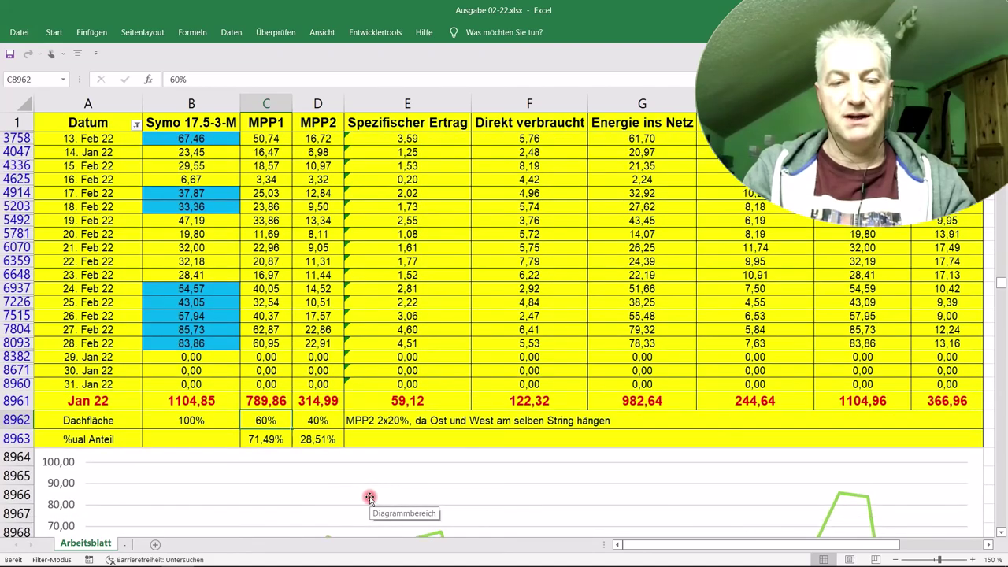
scroll(370, 497, "down", 3)
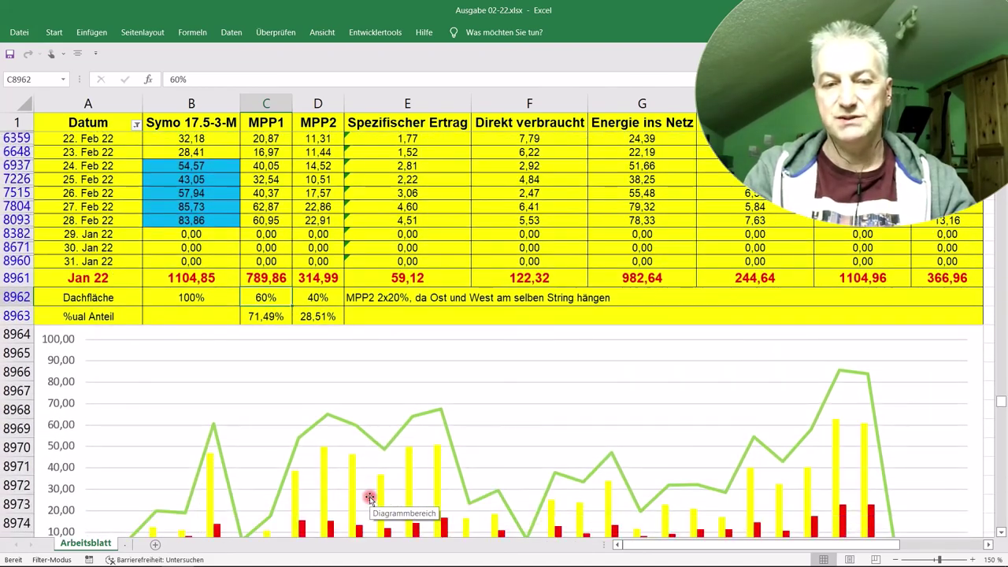
scroll(370, 498, "down", 3)
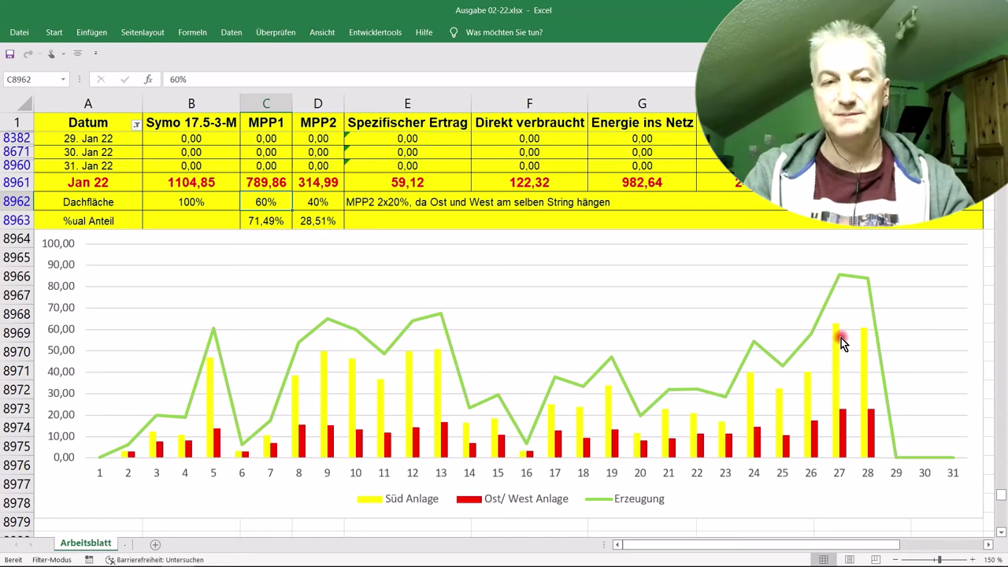
left_click(84, 237)
left_click_drag(85, 235, 85, 235)
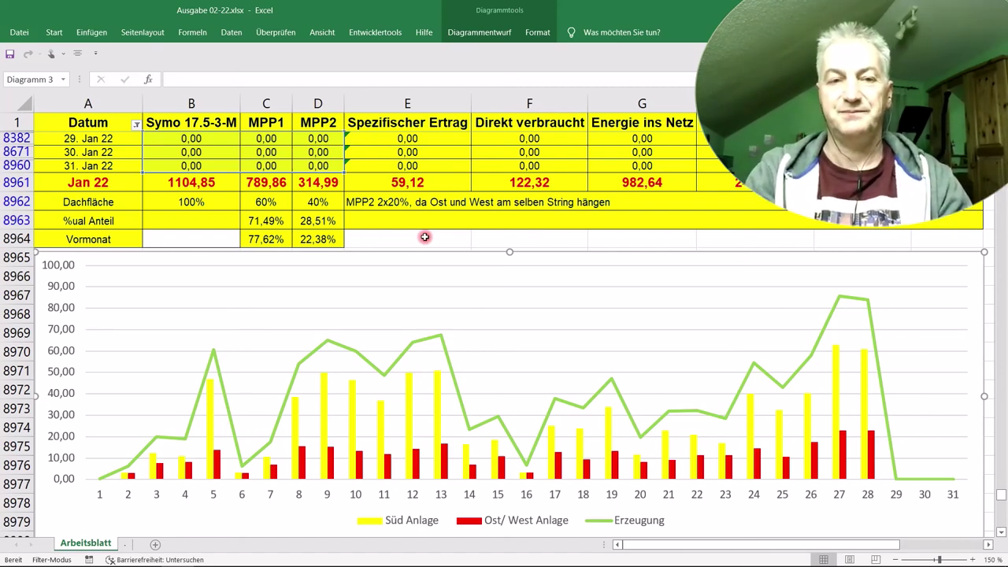
Select the monthly specific-yield cell E8961 and review the daily February rows back up to day 1.
left_click(422, 184)
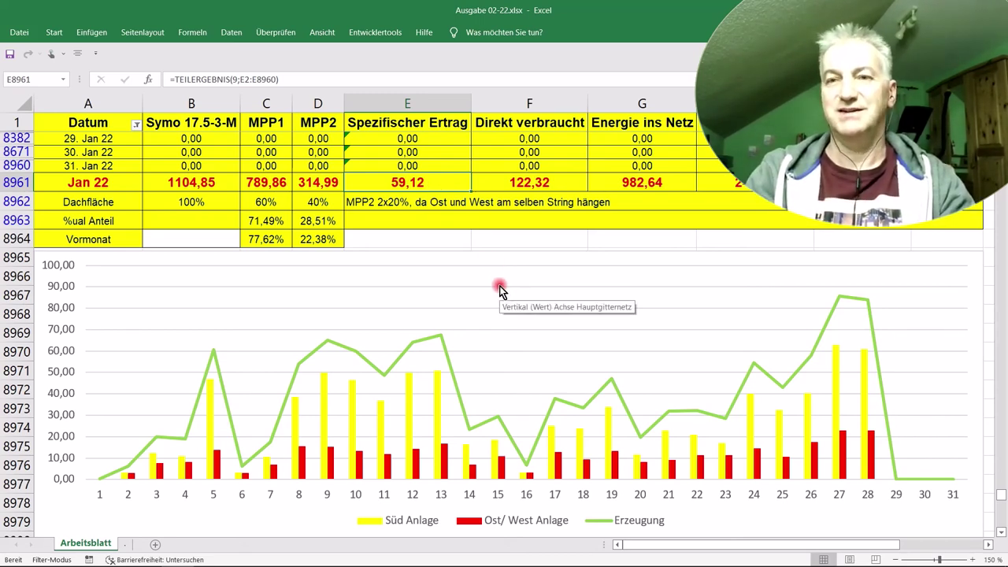
scroll(500, 288, "up", 2)
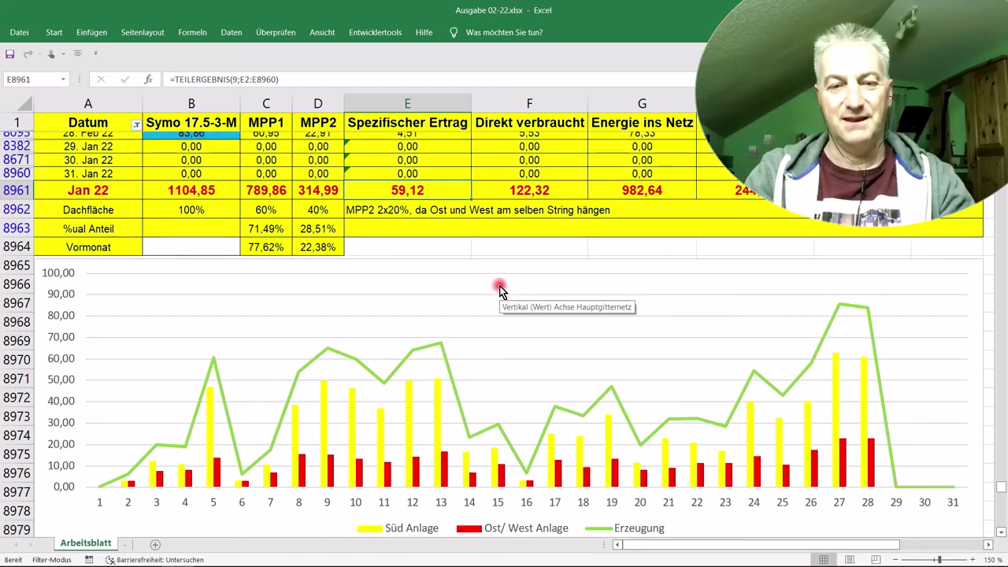
scroll(500, 288, "up", 5)
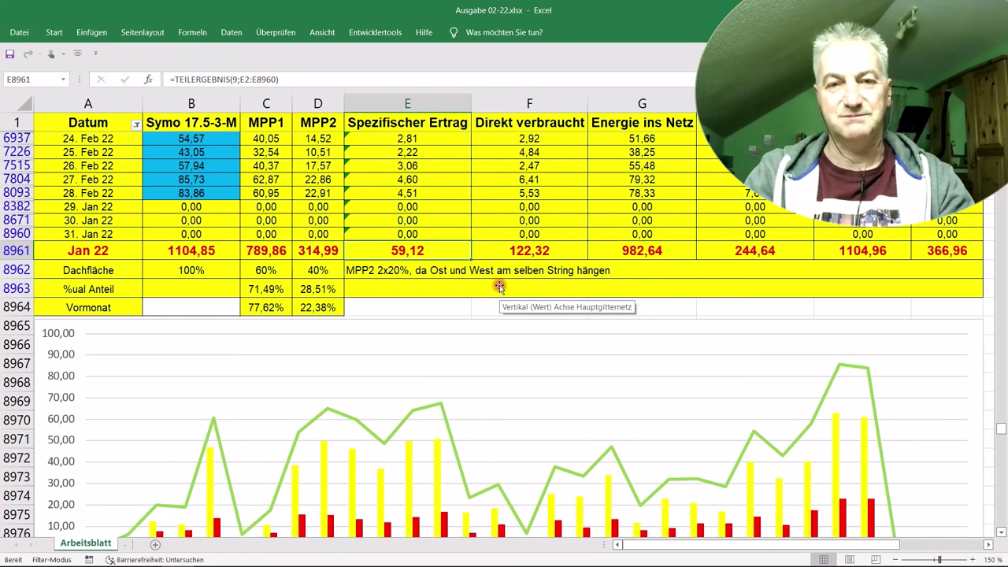
scroll(499, 288, "up", 5)
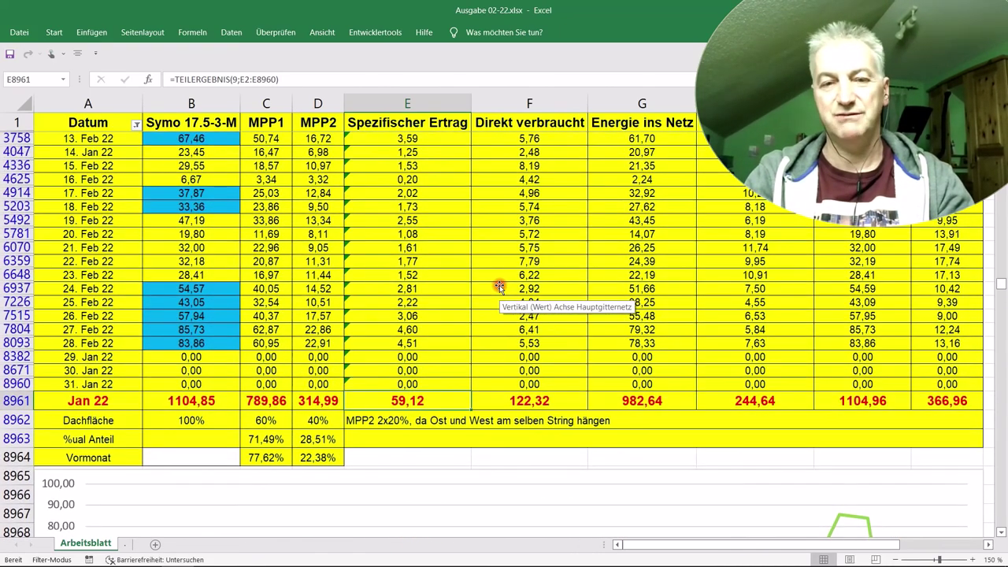
scroll(500, 288, "up", 5)
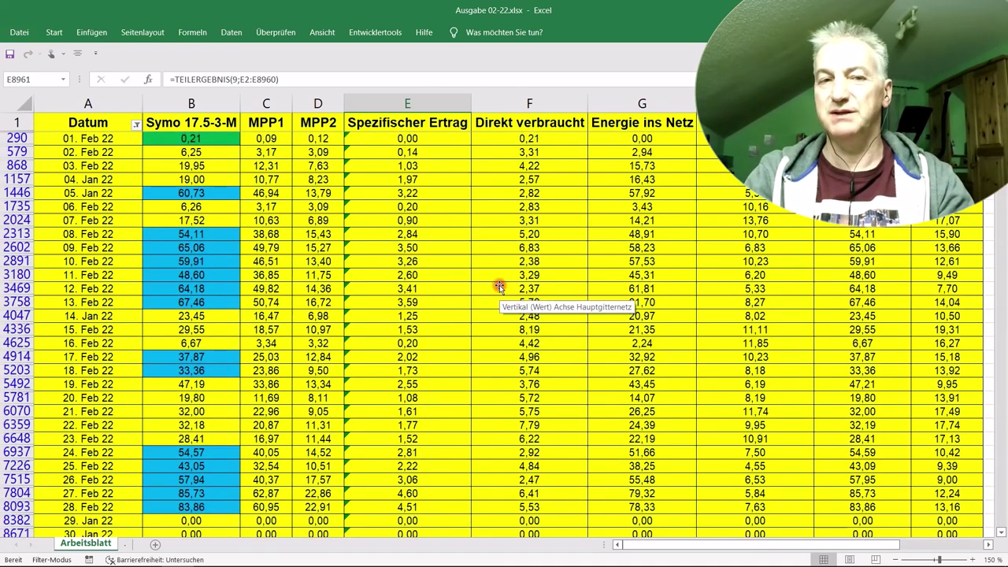
Return to the daily production chart below the monthly totals and select its plot area to examine the south and east/west bars.
scroll(499, 288, "down", 10)
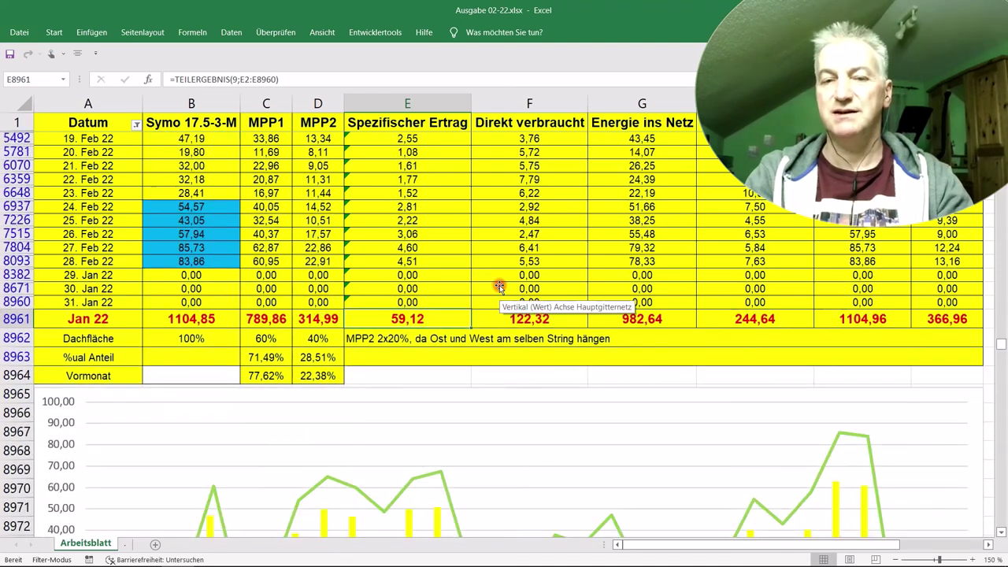
scroll(499, 287, "down", 1)
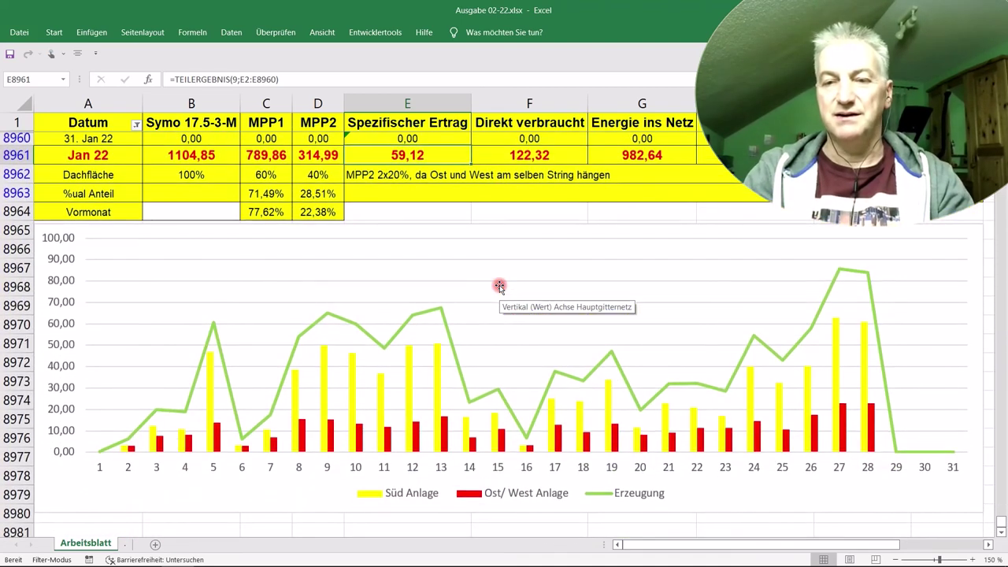
left_click(479, 360)
left_click(480, 361)
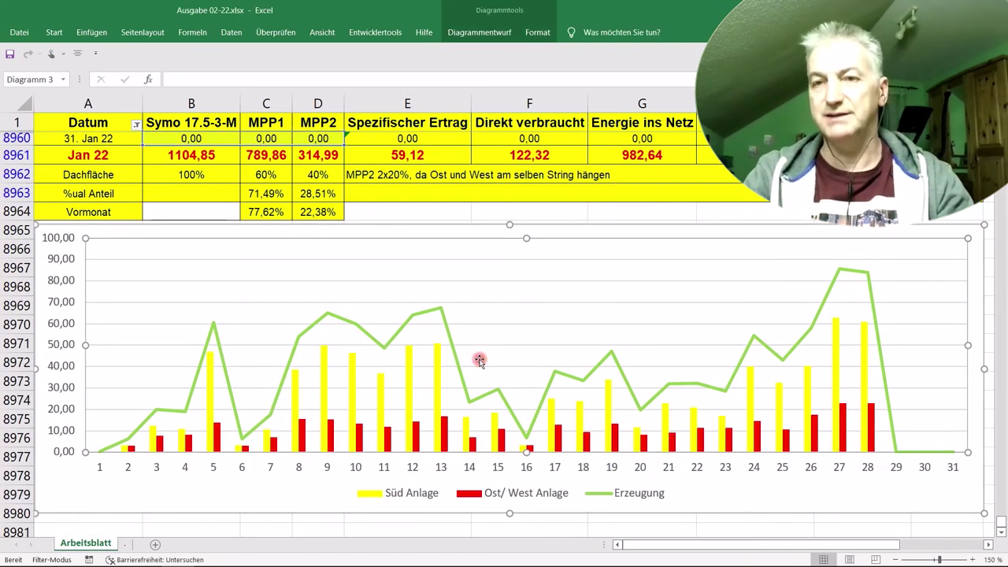